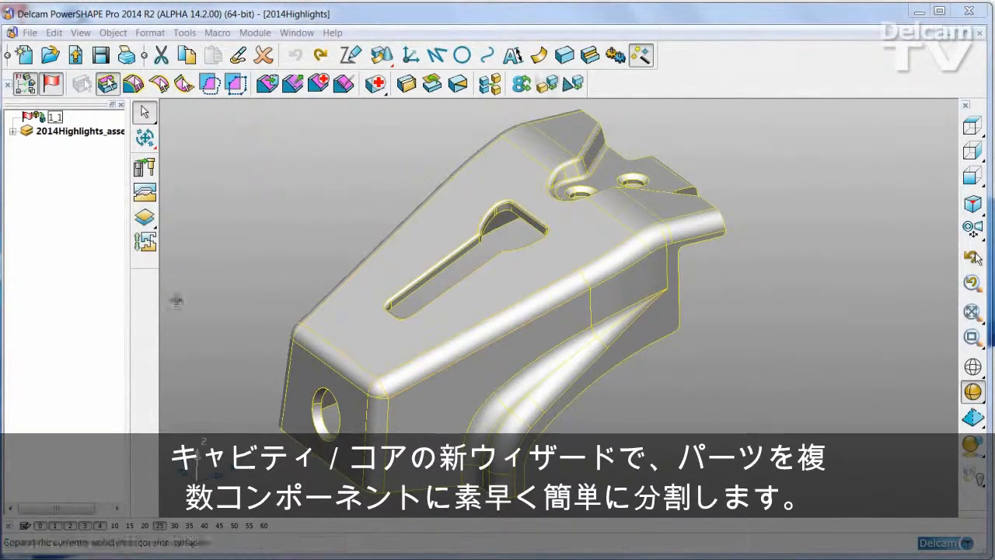
Start Solid Core/Cavity Separation on the part and move the two mould halves apart to preview the split.
click(144, 243)
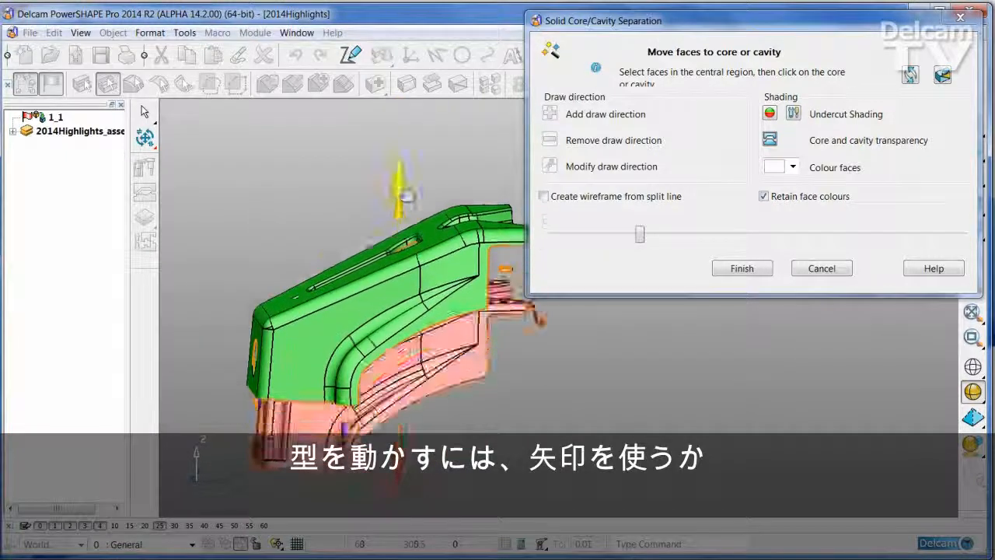
click(627, 237)
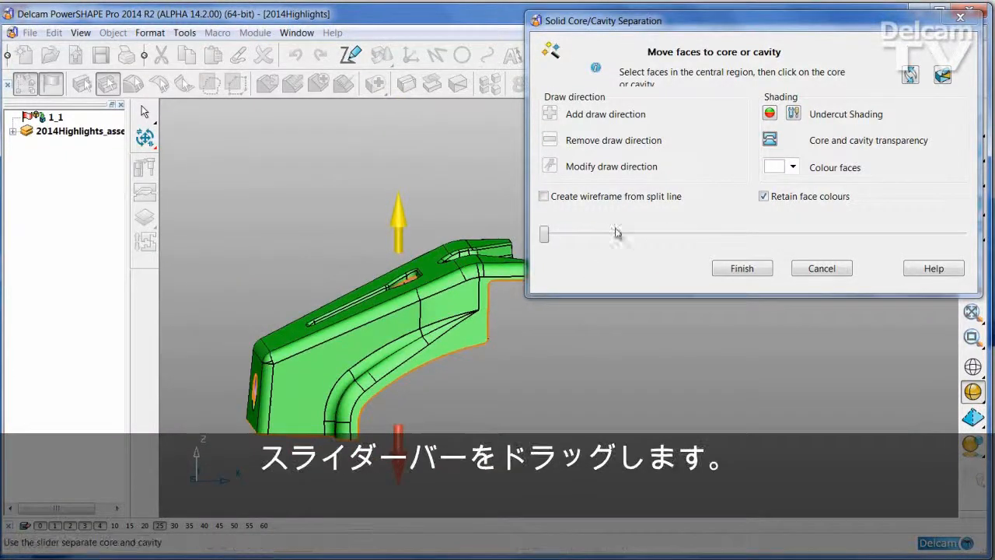
drag(547, 237, 549, 237)
drag(707, 242, 626, 241)
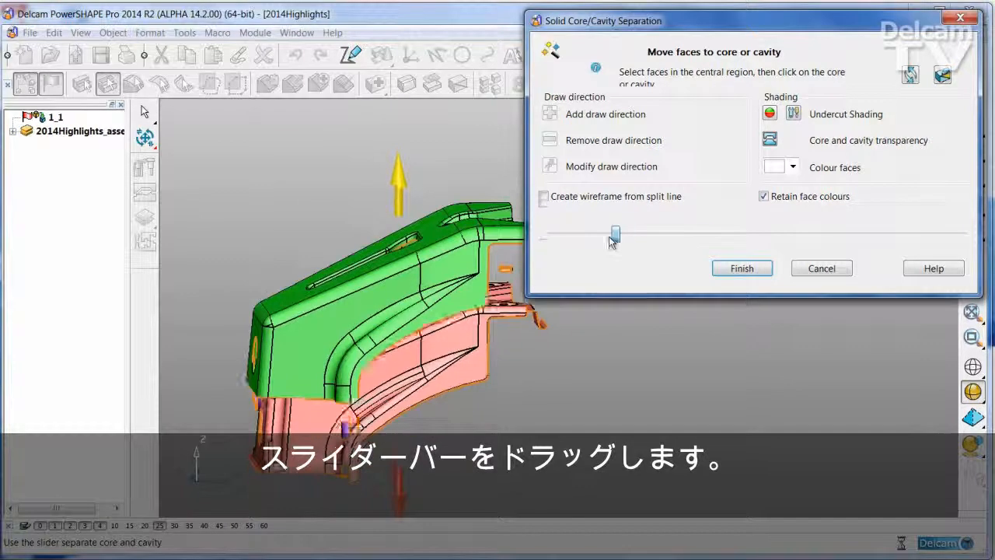
Turn on undercut shading and examine the slot, the round end hole and the feet for faces with unclear draw.
middle_drag(441, 279, 444, 279)
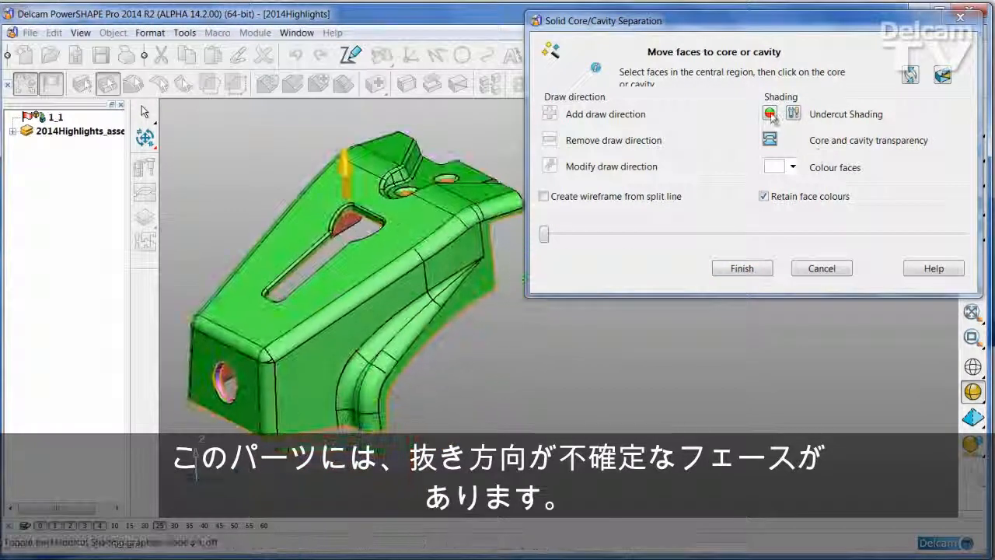
click(793, 114)
middle_drag(502, 359, 506, 333)
scroll(477, 413, up, 2)
middle_drag(477, 413, 375, 378)
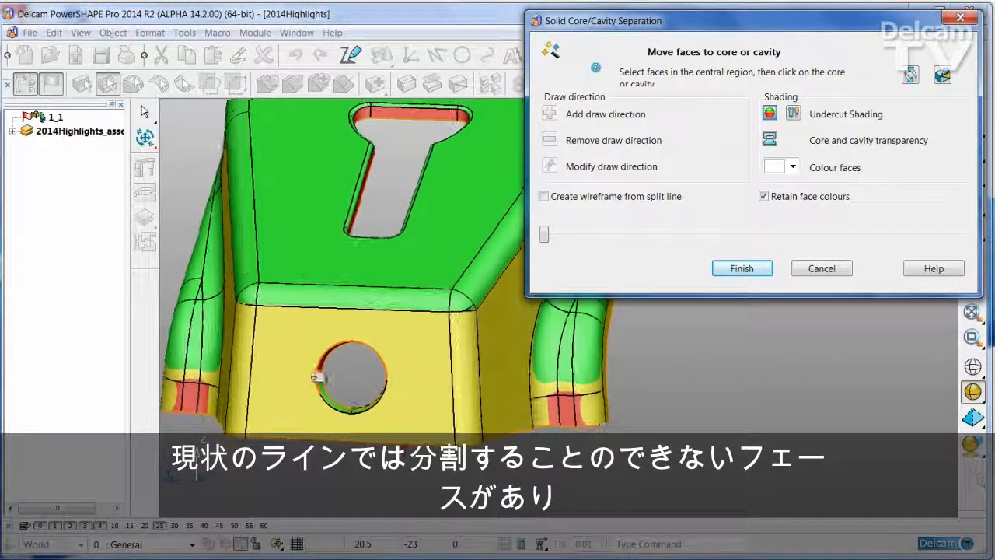
middle_drag(398, 304, 378, 280)
scroll(402, 333, up, 4)
shift+middle_drag(335, 318, 449, 304)
scroll(356, 319, down, 4)
middle_drag(568, 369, 557, 388)
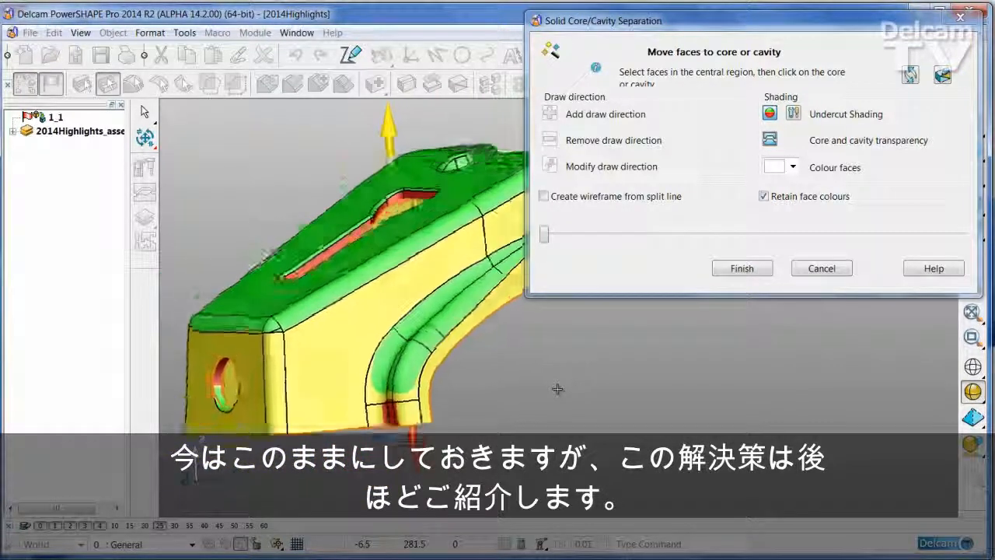
With core and cavity transparency on, assign the two small holes' undefined faces to the upper die and the foot's undefined faces to the lower die.
click(770, 140)
click(775, 142)
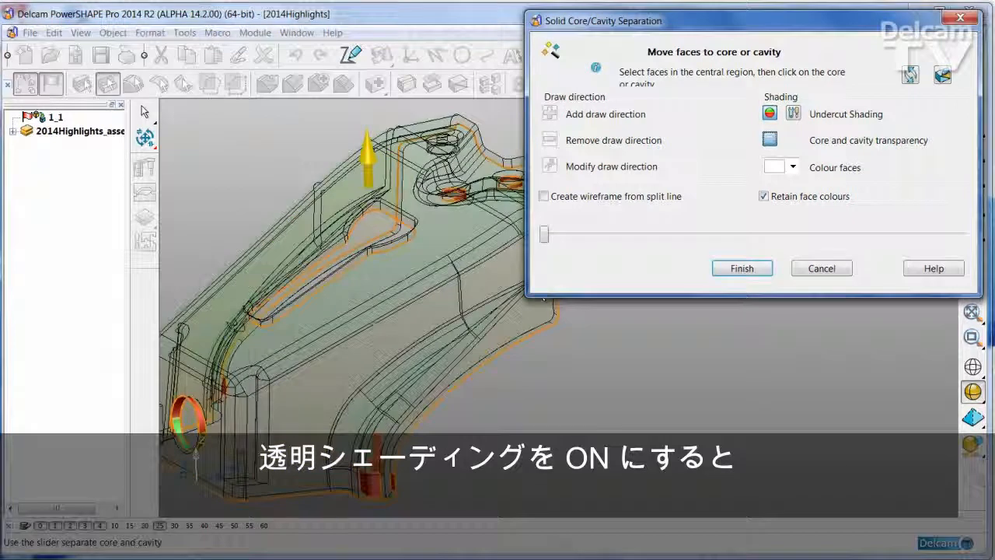
mouse_move(303, 189)
mouse_down()
mouse_move(480, 429)
mouse_move(466, 426)
mouse_up()
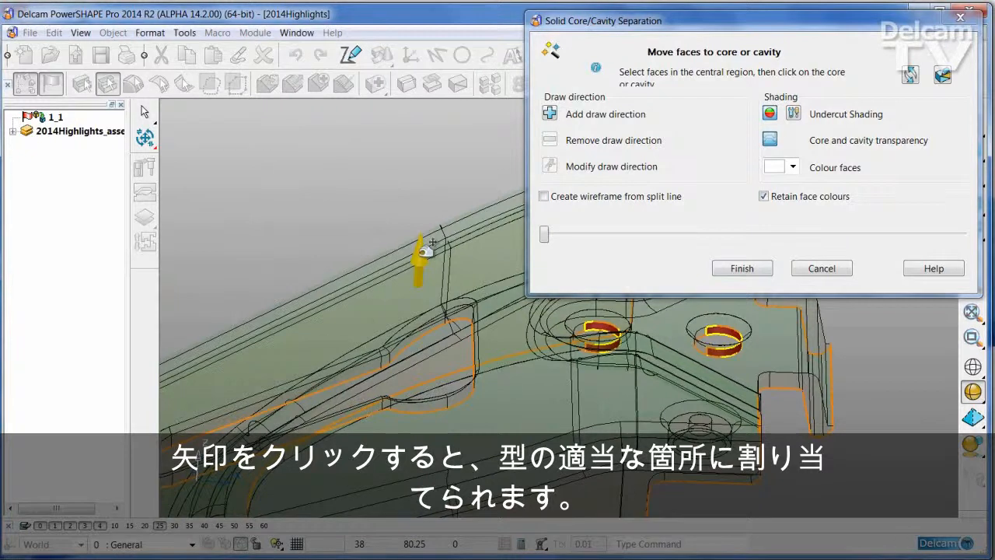
click(423, 248)
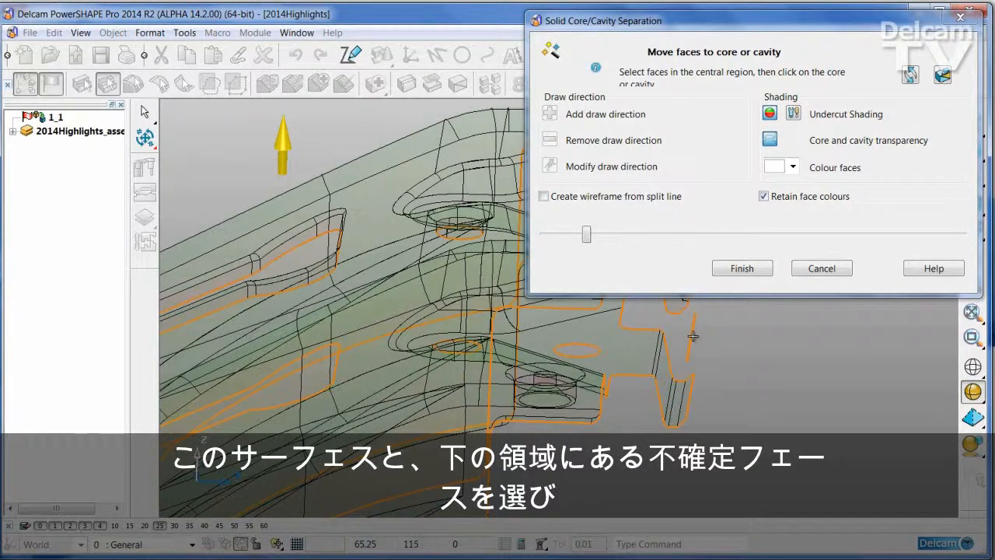
middle_drag(711, 351, 356, 428)
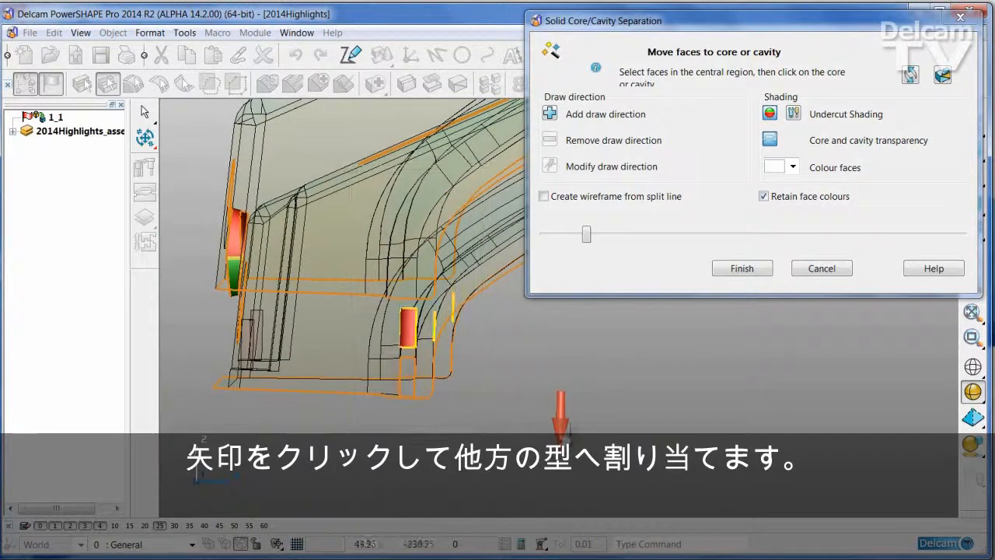
middle_drag(566, 406, 594, 336)
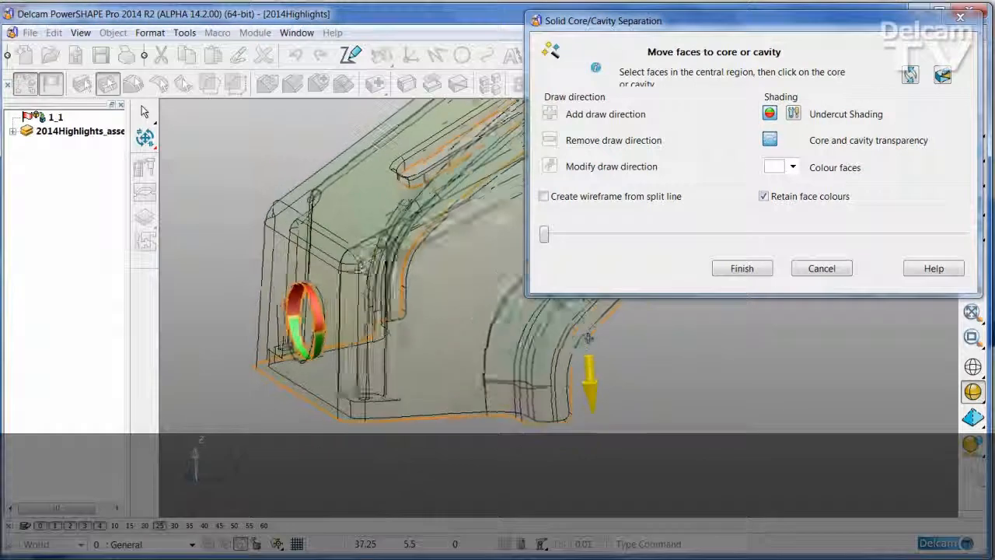
Select the undefined faces inside the round end hole and turn core and cavity transparency off.
middle_drag(596, 264, 591, 204)
middle_drag(319, 202, 241, 204)
drag(241, 204, 393, 495)
middle_drag(303, 302, 367, 310)
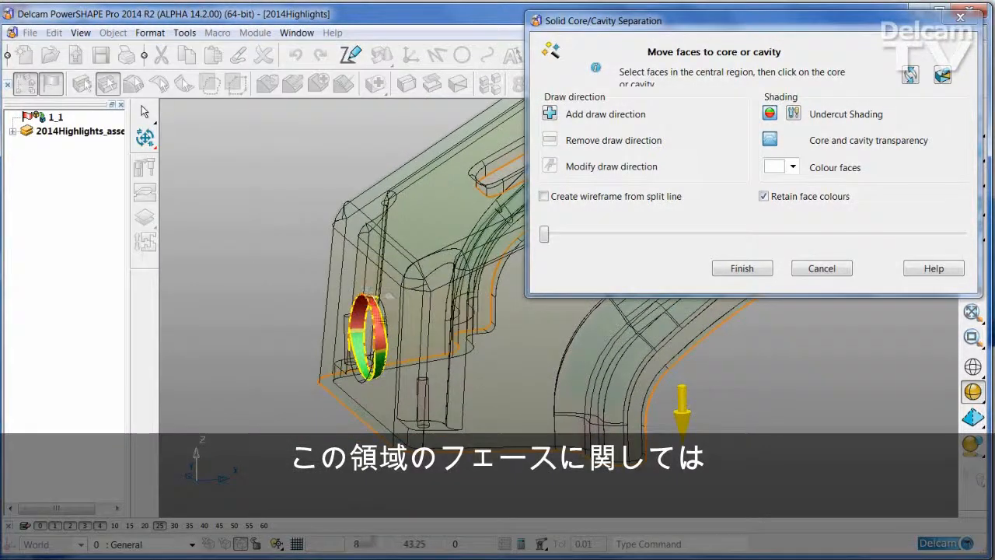
middle_drag(403, 339, 406, 339)
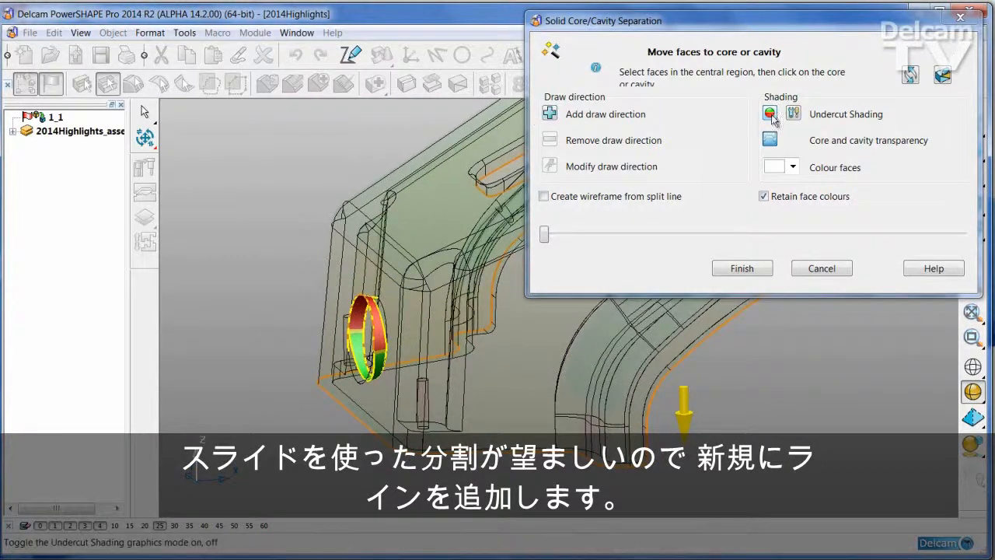
click(770, 140)
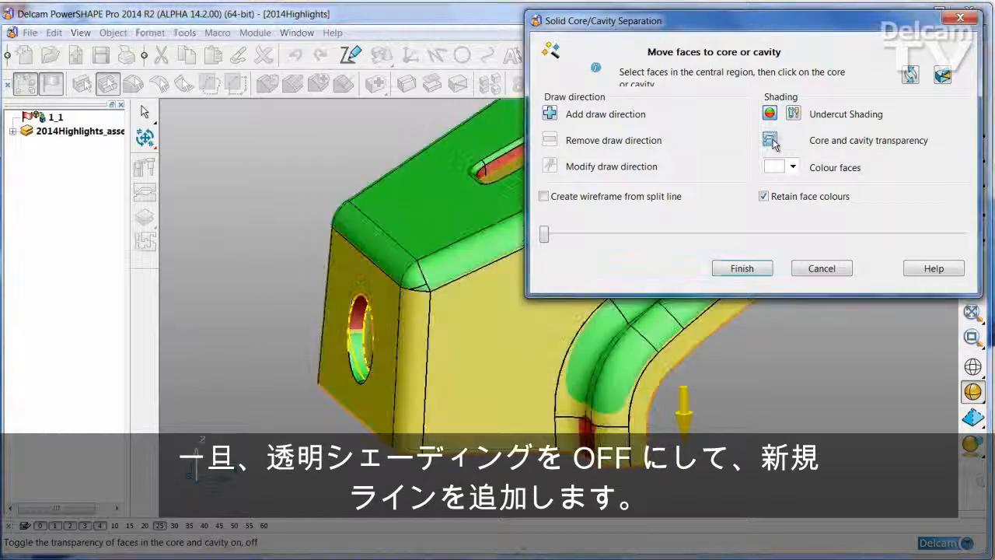
Add a draw direction for the selected hole faces, accepting the proposed direction pointing out of the end wall.
click(550, 114)
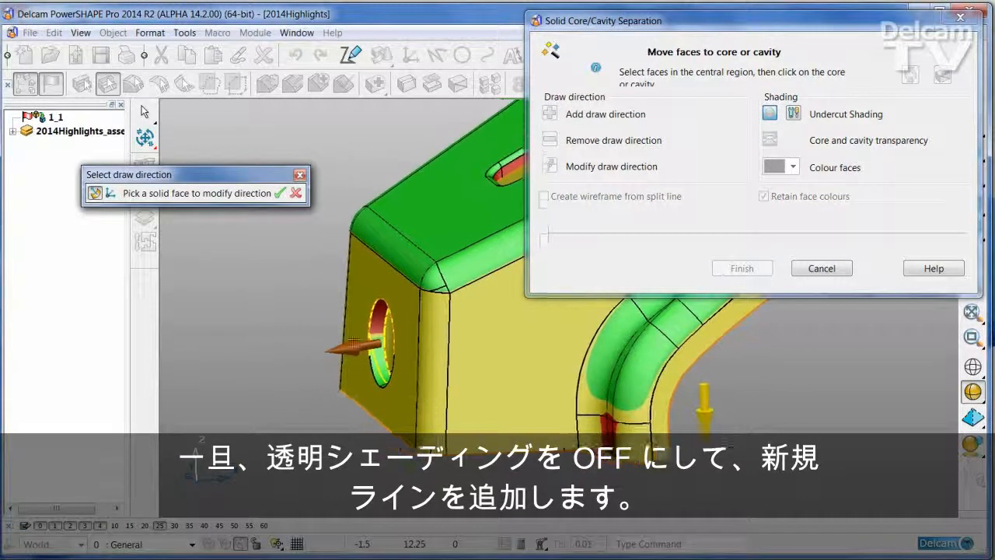
middle_drag(293, 328, 445, 303)
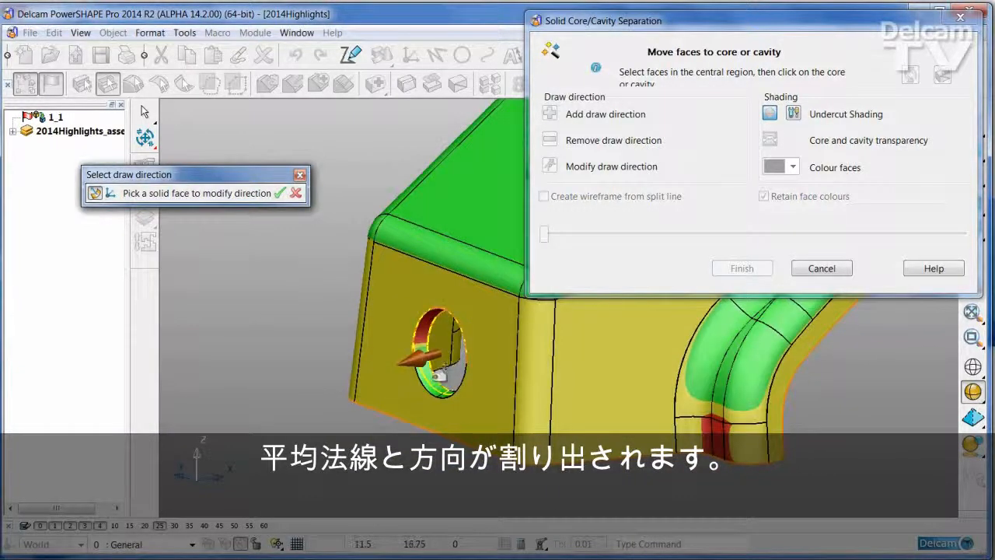
middle_drag(448, 352, 380, 363)
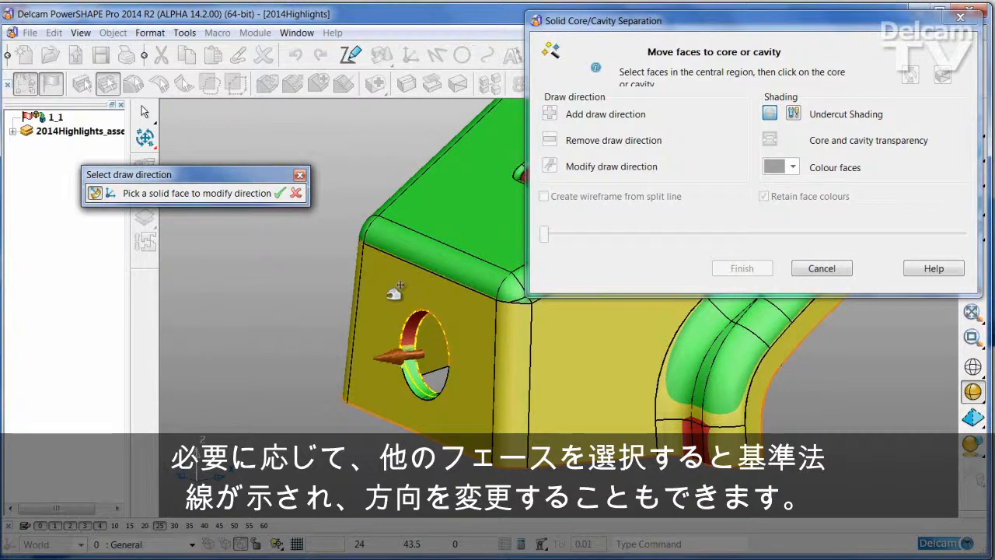
middle_drag(533, 330, 492, 330)
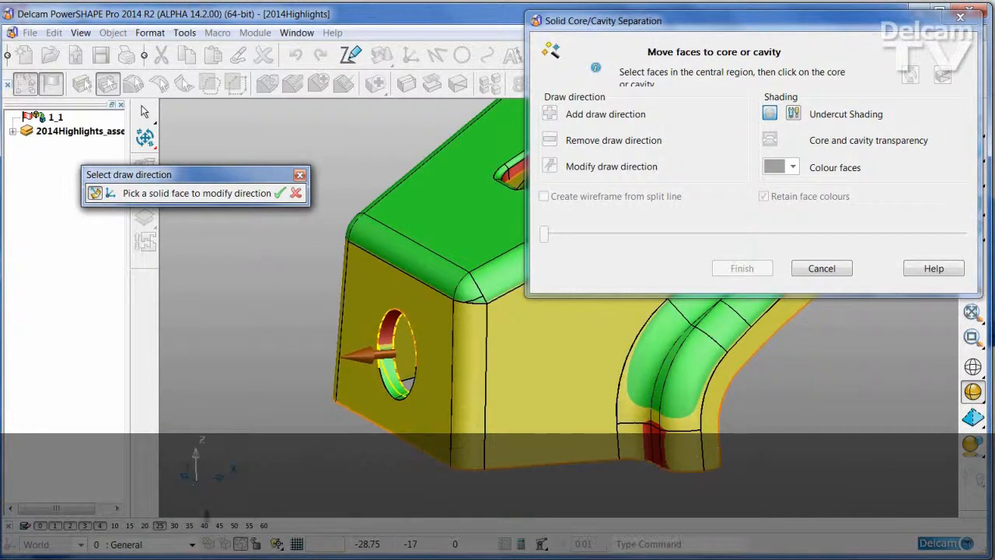
click(280, 193)
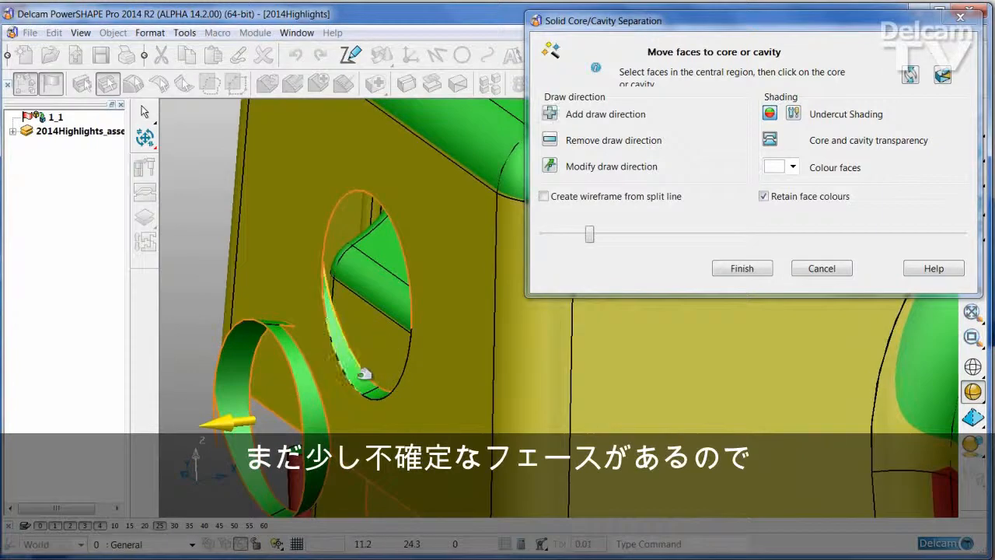
Move the remaining inner faces of the round end hole to the new side draw direction.
click(242, 366)
middle_drag(369, 383, 365, 248)
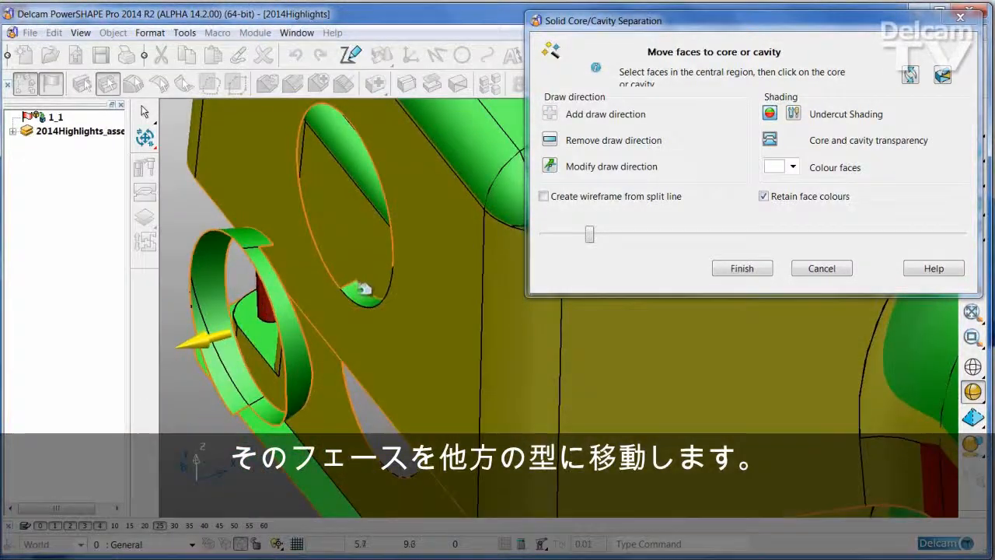
middle_drag(456, 514, 319, 394)
middle_drag(360, 244, 380, 292)
middle_drag(446, 339, 591, 253)
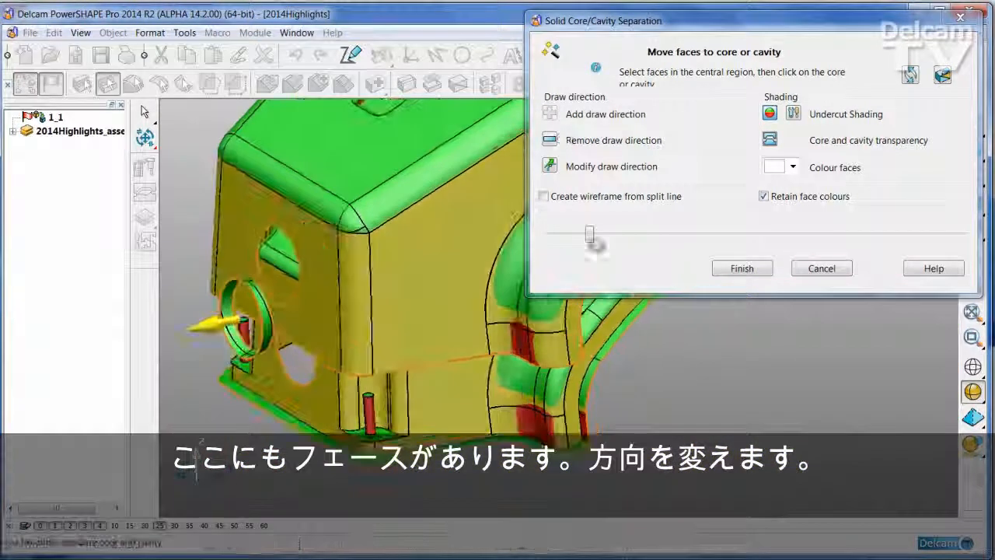
Turn off undercut shading and pull the core, cavity and slide apart to review them in separate colours.
drag(591, 236, 554, 242)
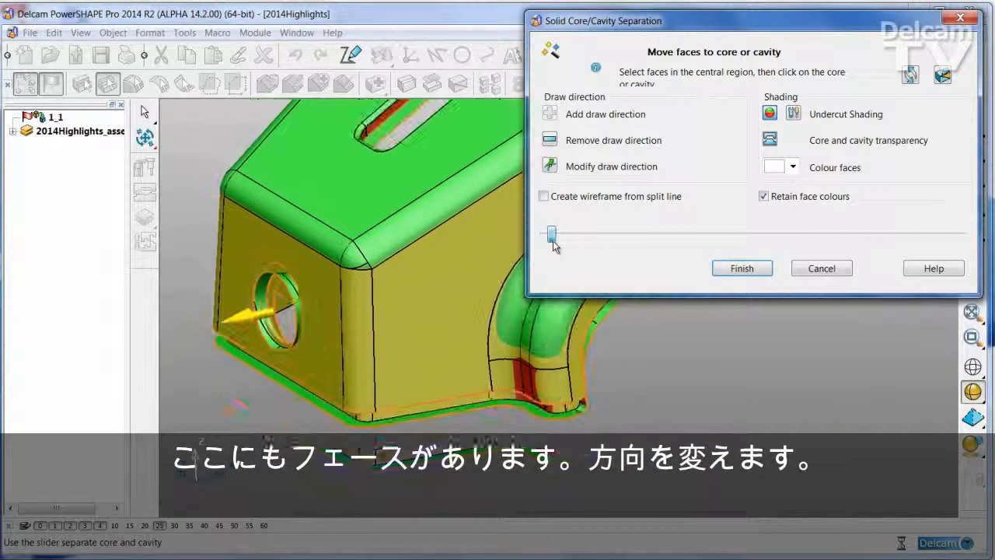
click(770, 114)
middle_drag(538, 327, 243, 381)
drag(552, 235, 621, 234)
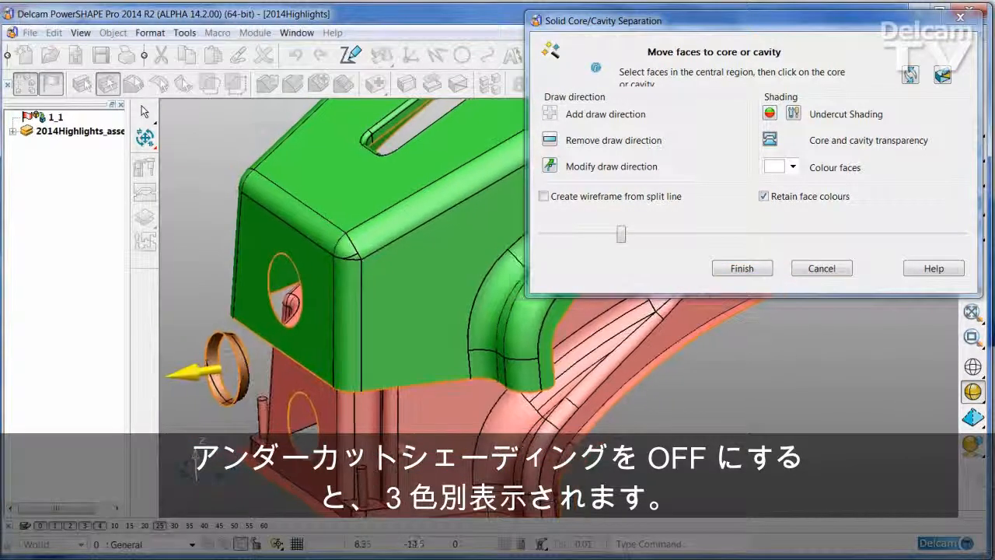
Bring the mould components back together and switch to splitting faces at the part's rear edge.
scroll(411, 444, down, 2)
shift+middle_drag(389, 344, 396, 369)
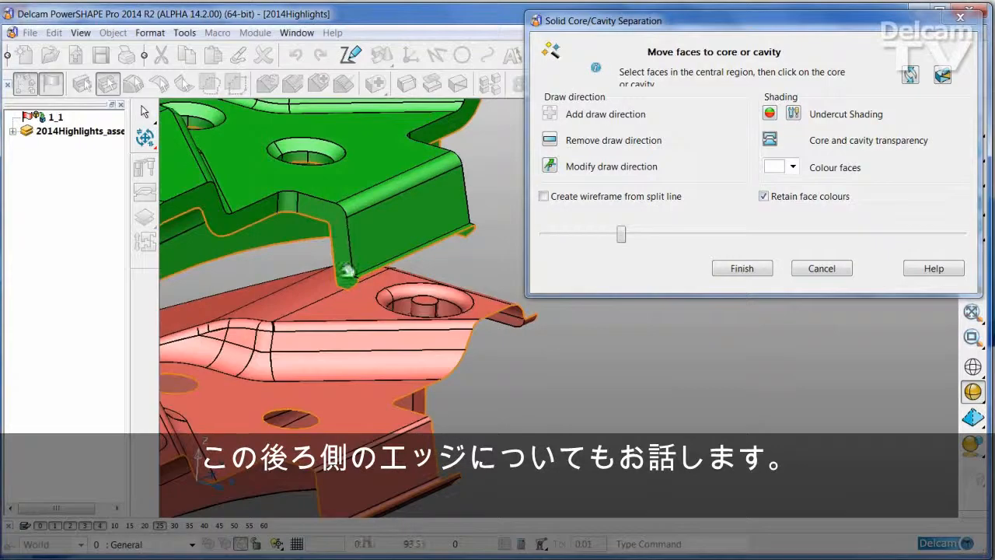
middle_drag(350, 246, 400, 379)
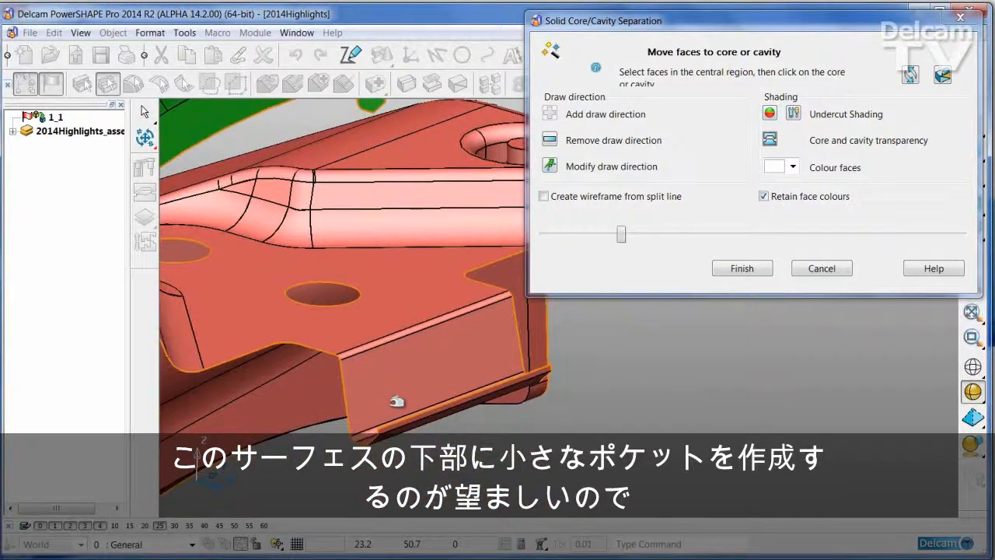
drag(623, 235, 529, 240)
shift+middle_drag(526, 323, 513, 420)
scroll(513, 389, up, 2)
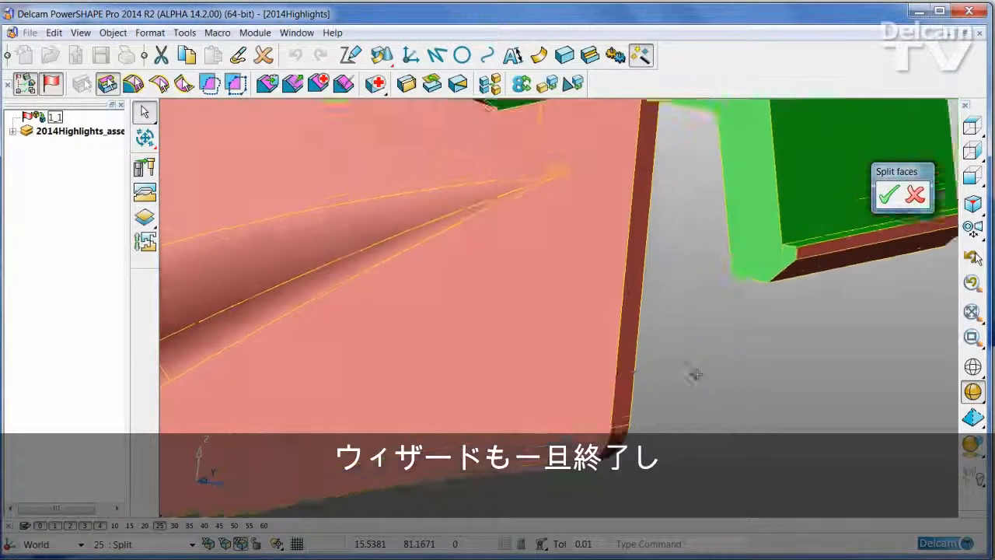
Draw a line across each end face of the rear flange from the corner above the lip, the first about 1.9 long.
click(436, 56)
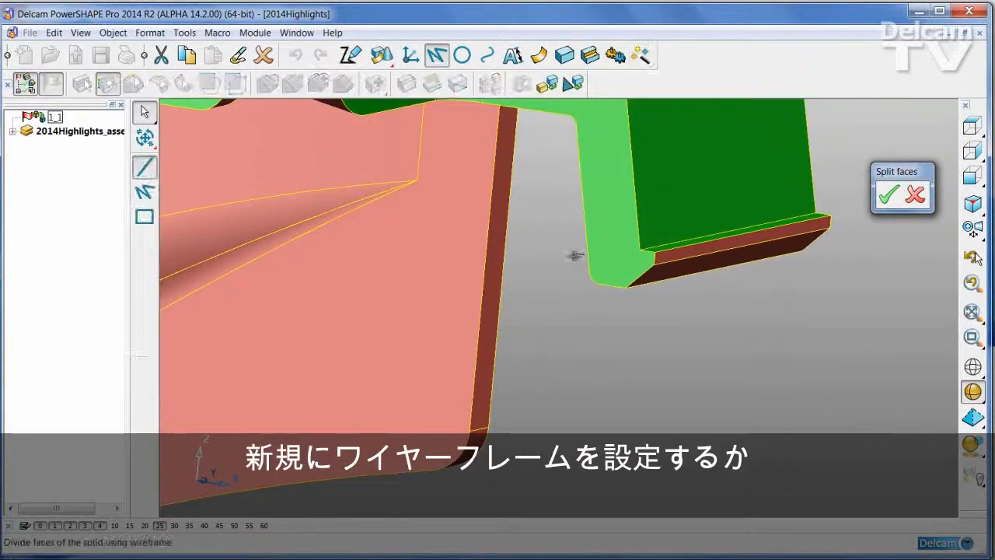
click(600, 238)
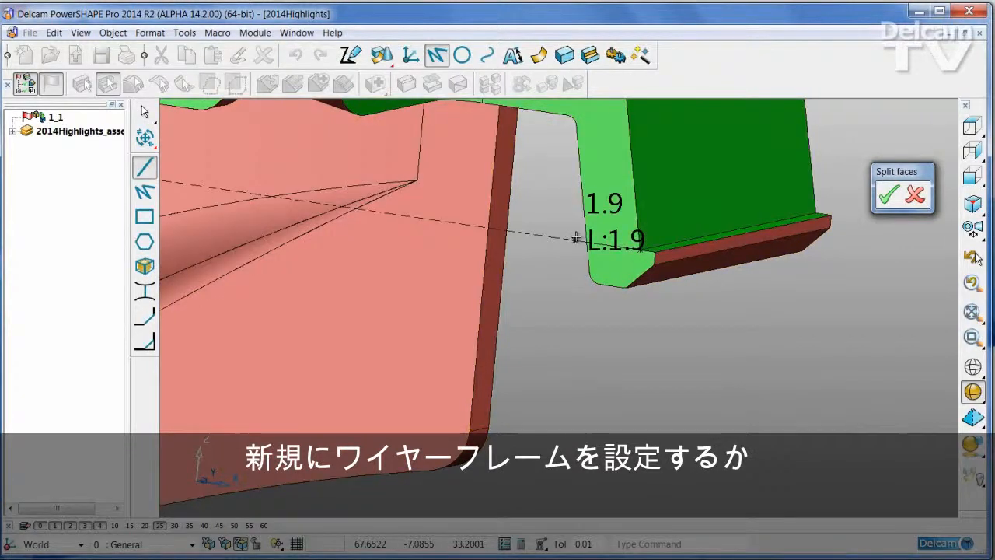
click(574, 237)
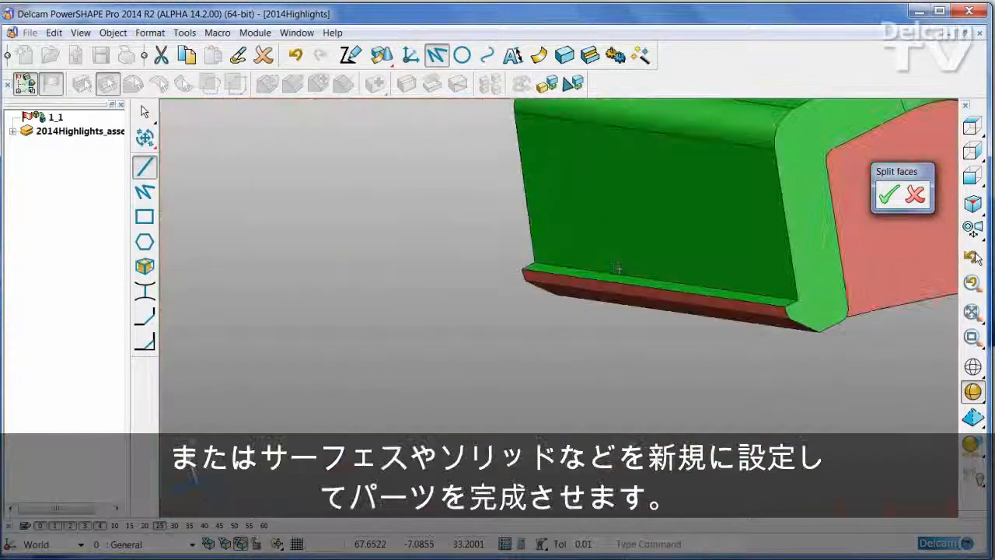
middle_drag(553, 319, 548, 341)
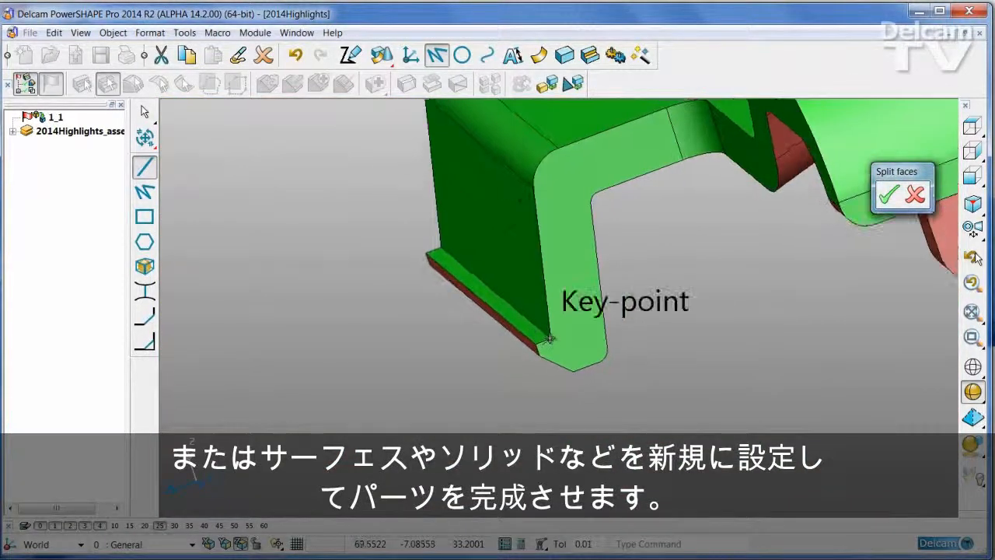
click(614, 316)
middle_drag(615, 317, 582, 434)
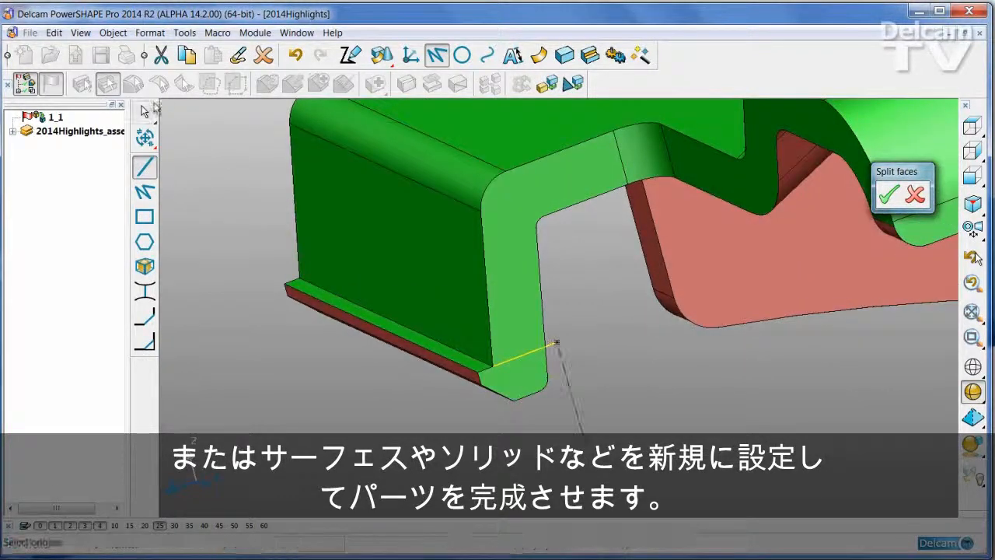
Divide the rear flange's first end face using the line drawn across it as the wireframe.
click(145, 112)
click(502, 199)
ctrl+middle_drag(505, 201, 516, 229)
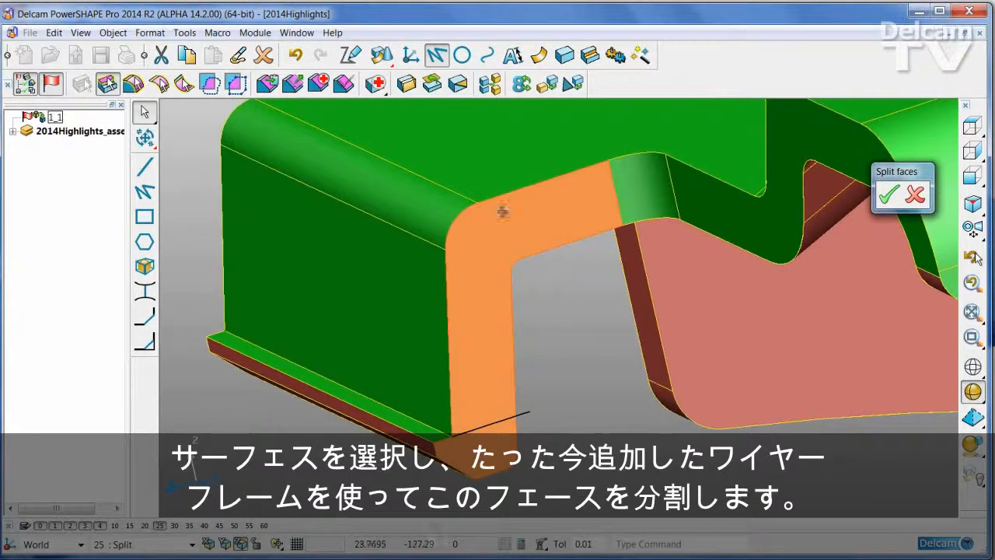
click(459, 84)
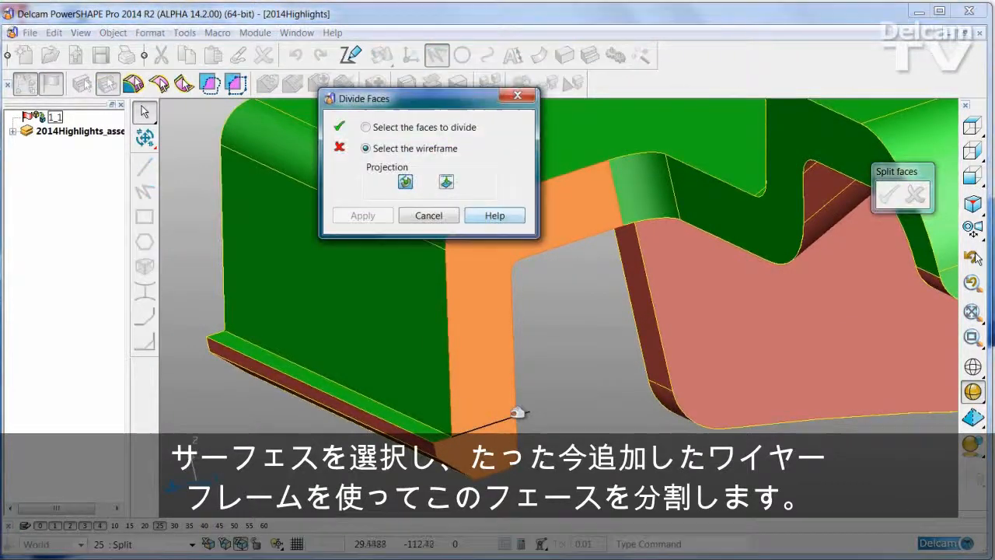
click(532, 418)
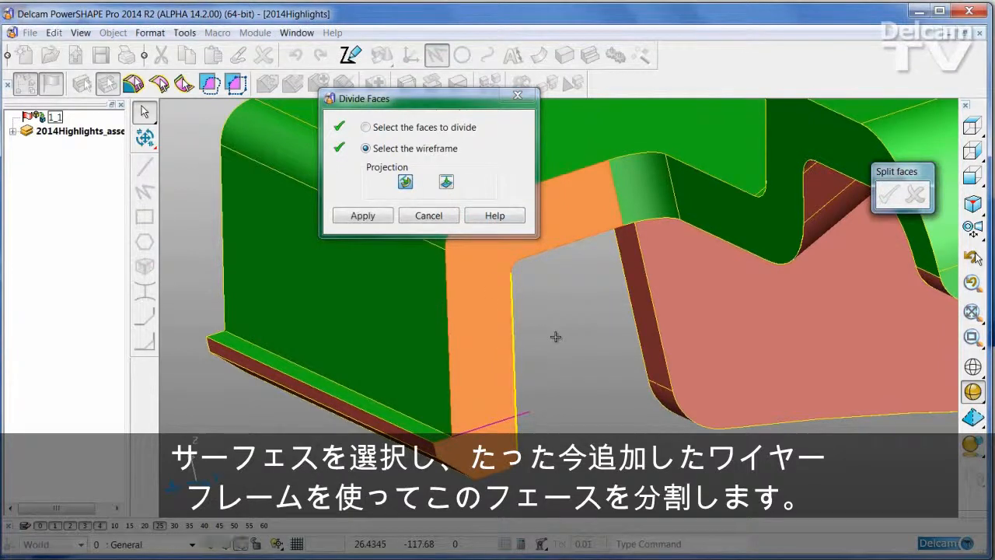
Divide the rear flange's opposite end face, using the line drawn across it above the lip as the wireframe.
middle_drag(595, 416, 508, 316)
click(406, 132)
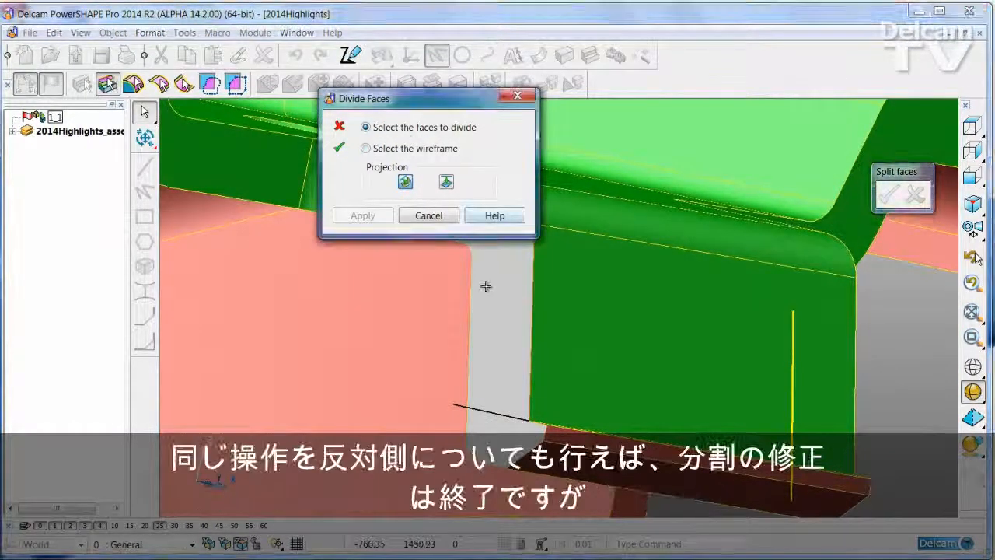
click(485, 286)
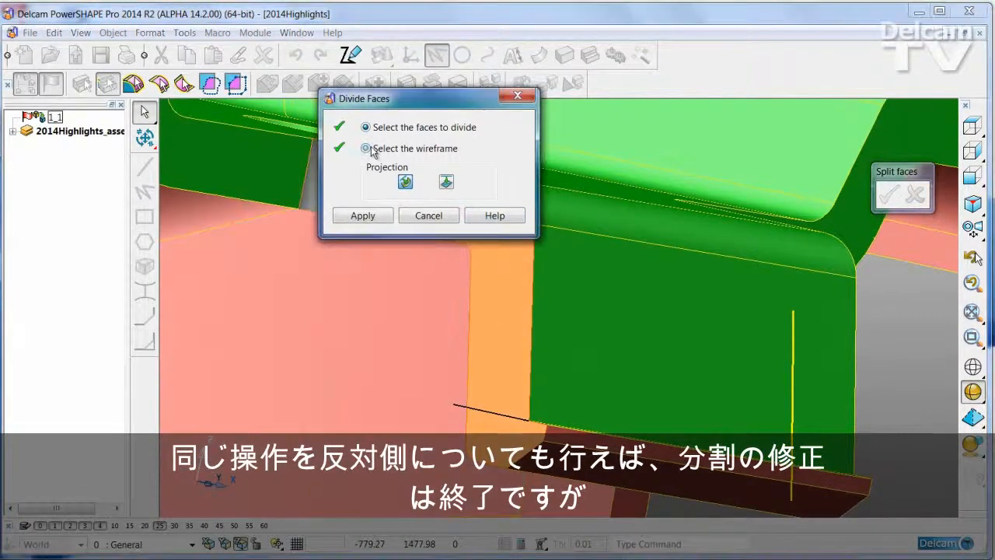
click(484, 409)
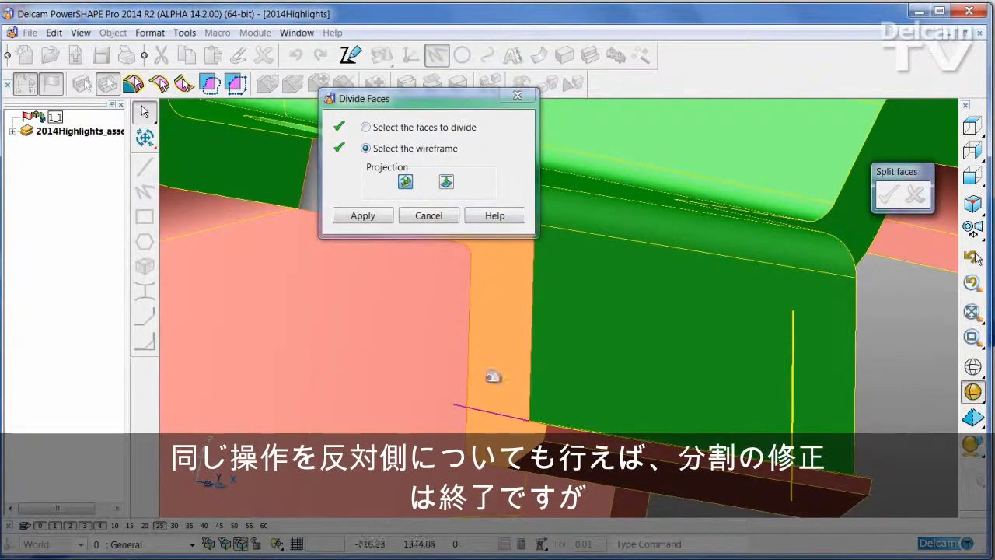
right_click(493, 377)
scroll(443, 194, down, 2)
click(438, 217)
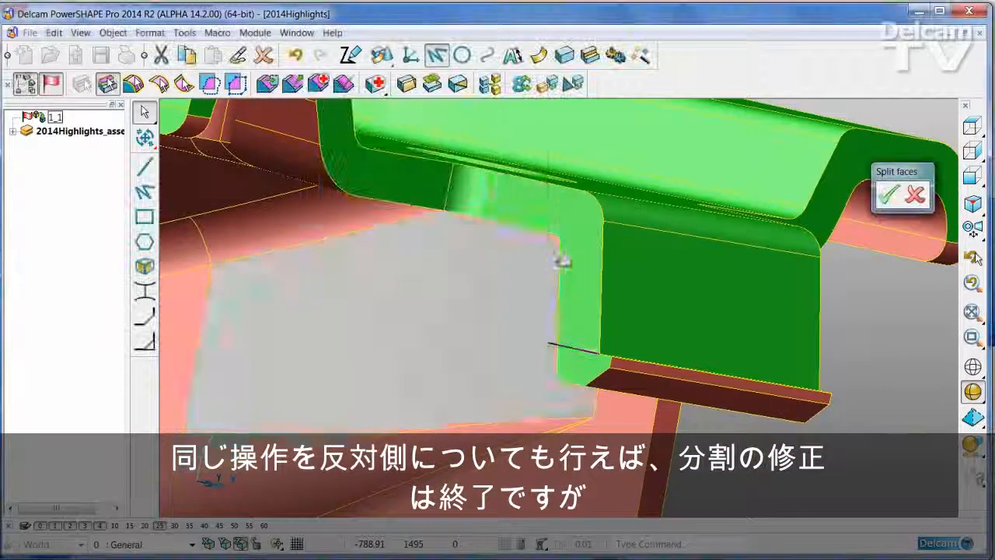
Draft the divided end faces of the rear lip at an angle of 359, using the lip's upper face as the reference.
middle_drag(583, 362, 556, 200)
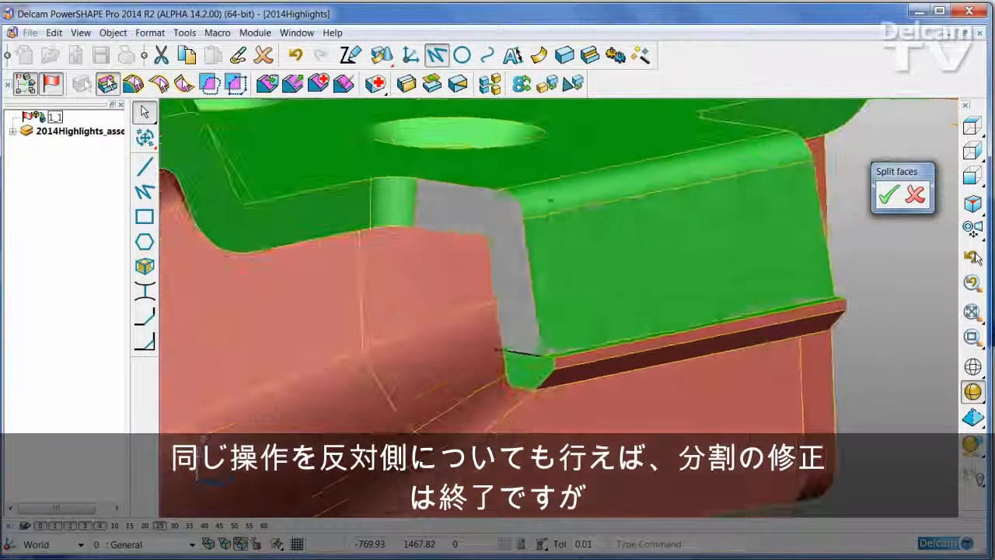
middle_drag(531, 373, 745, 362)
middle_drag(743, 421, 490, 95)
click(406, 83)
scroll(563, 404, up, 5)
click(563, 403)
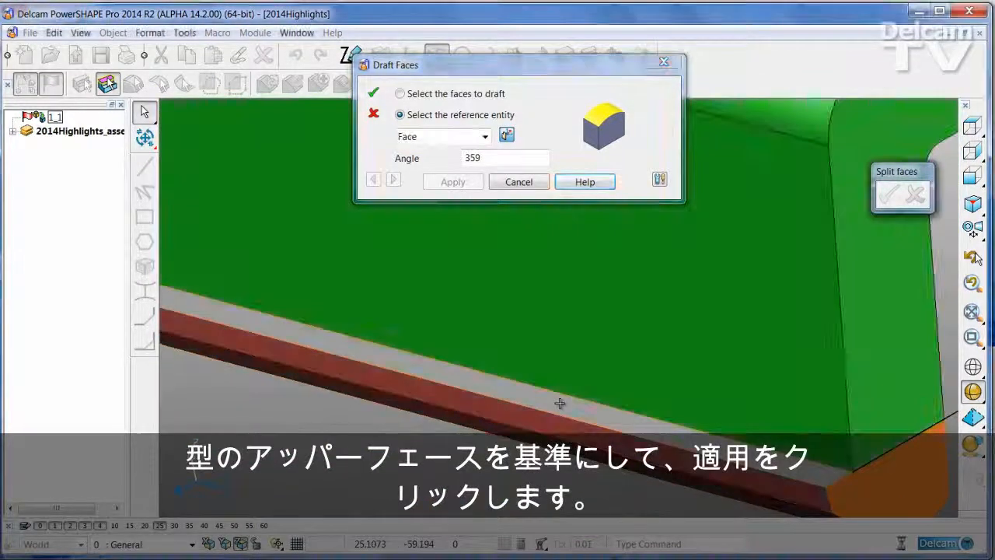
click(560, 404)
scroll(529, 367, down, 5)
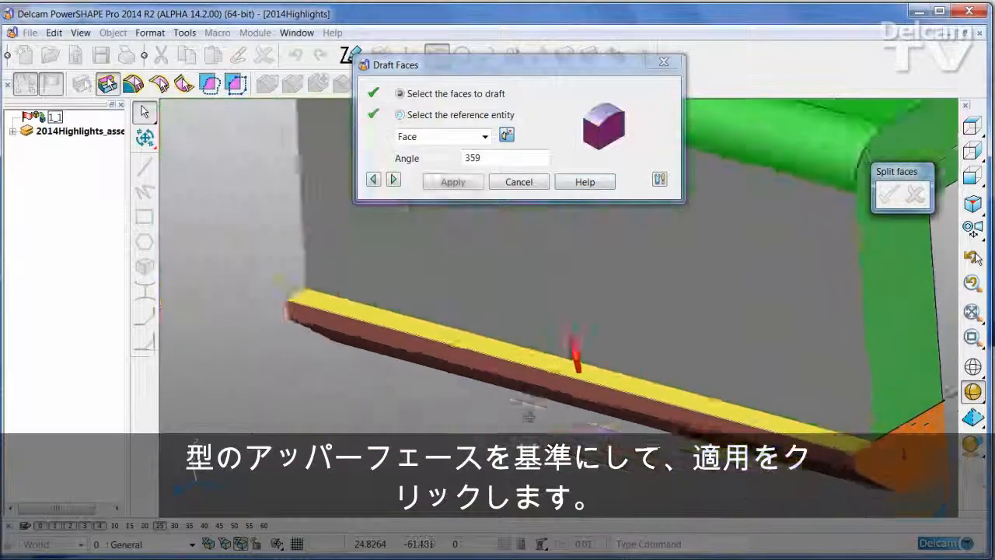
click(453, 181)
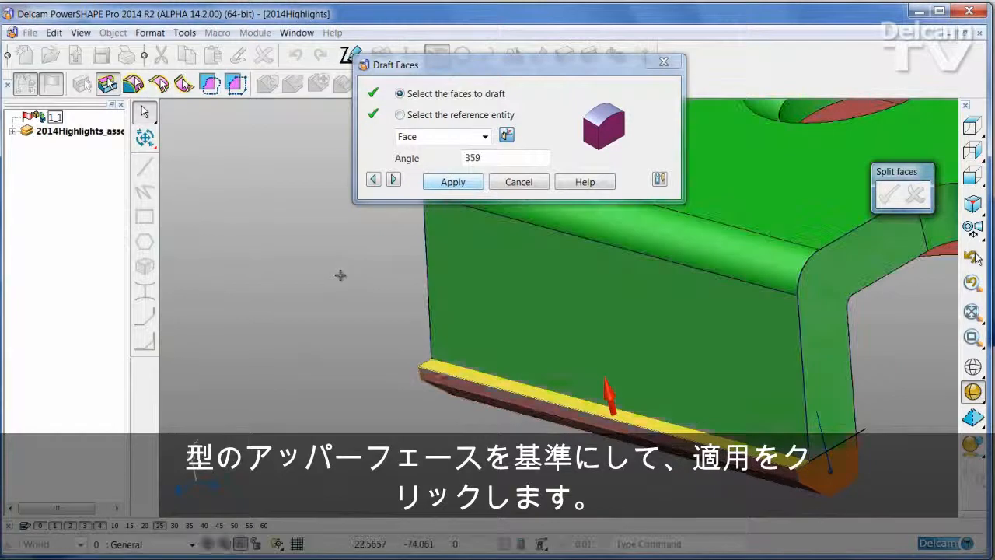
click(520, 182)
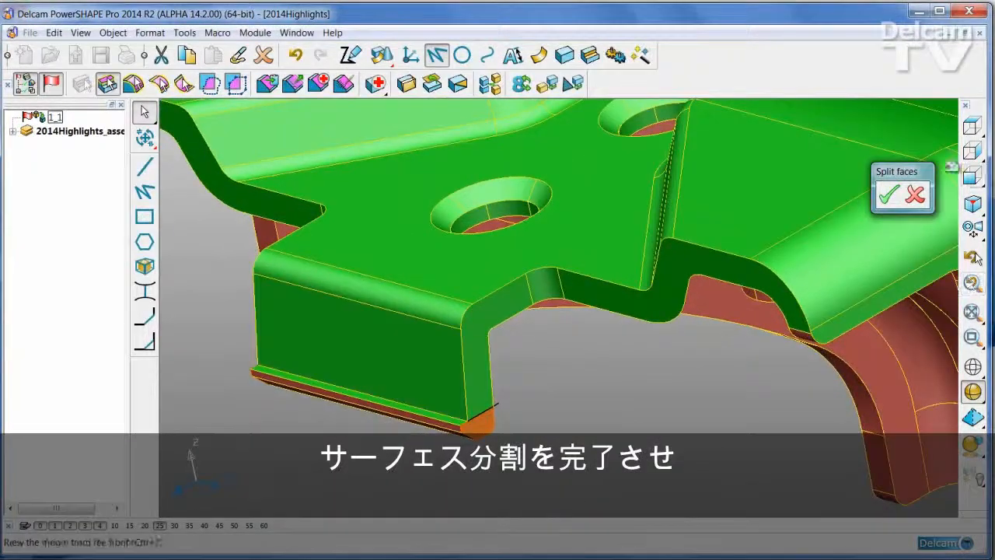
Accept the split faces, assign the rear lip's two undefined end faces and bring the core and cavity back together.
click(890, 196)
drag(577, 243, 666, 241)
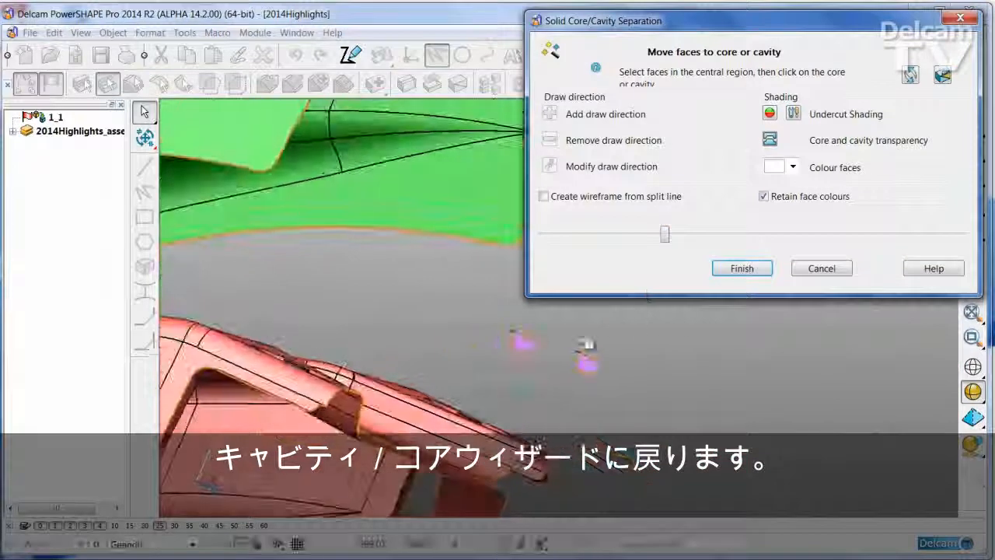
drag(483, 322, 639, 394)
middle_drag(639, 393, 650, 377)
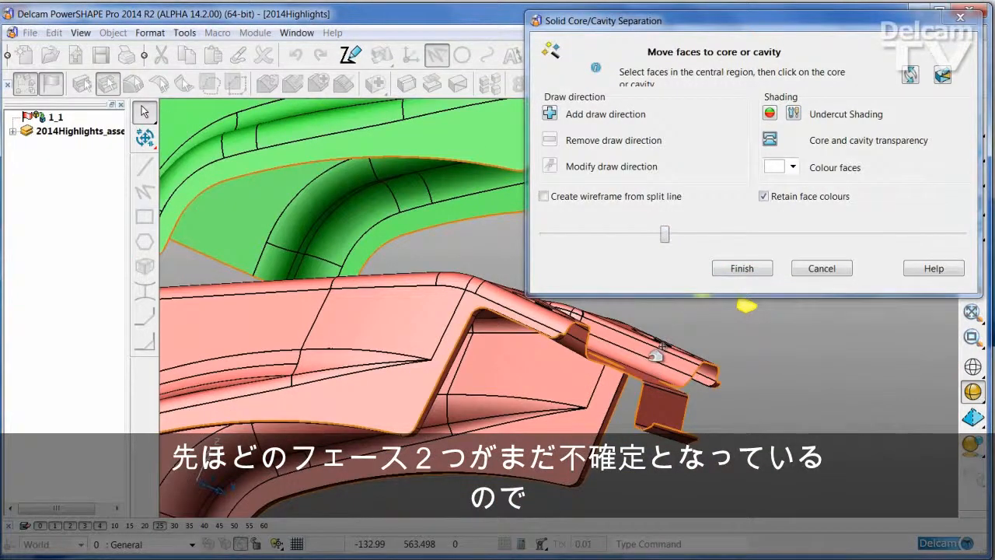
middle_drag(768, 388, 747, 333)
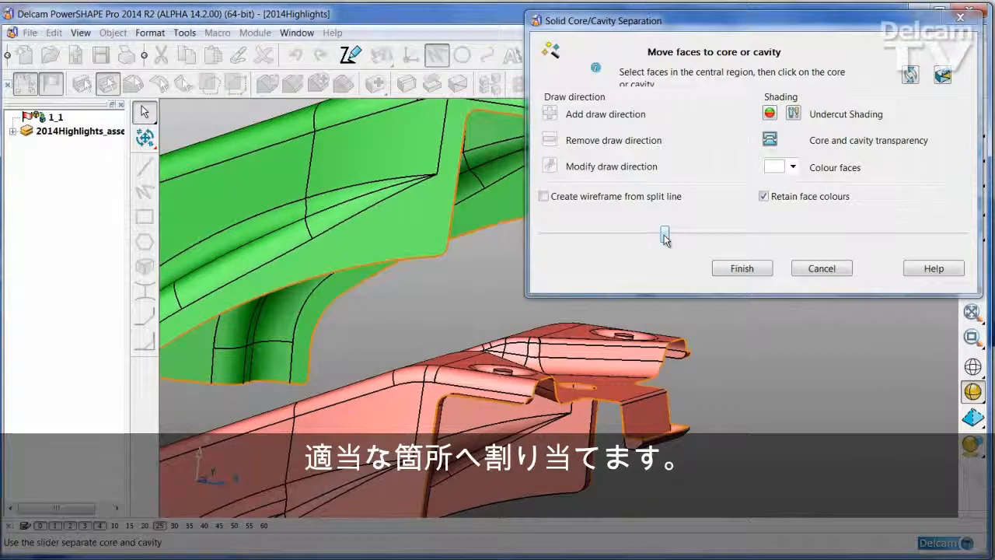
drag(665, 235, 545, 235)
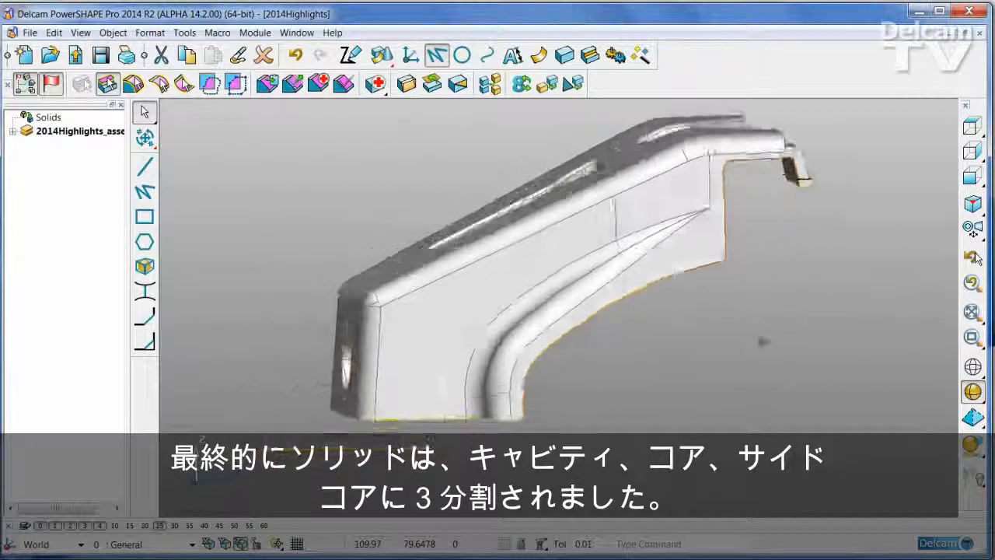
Hide the cavity, core and slide solids one by one so only the wireframe curves are left in view.
click(583, 140)
key(ctrl+j)
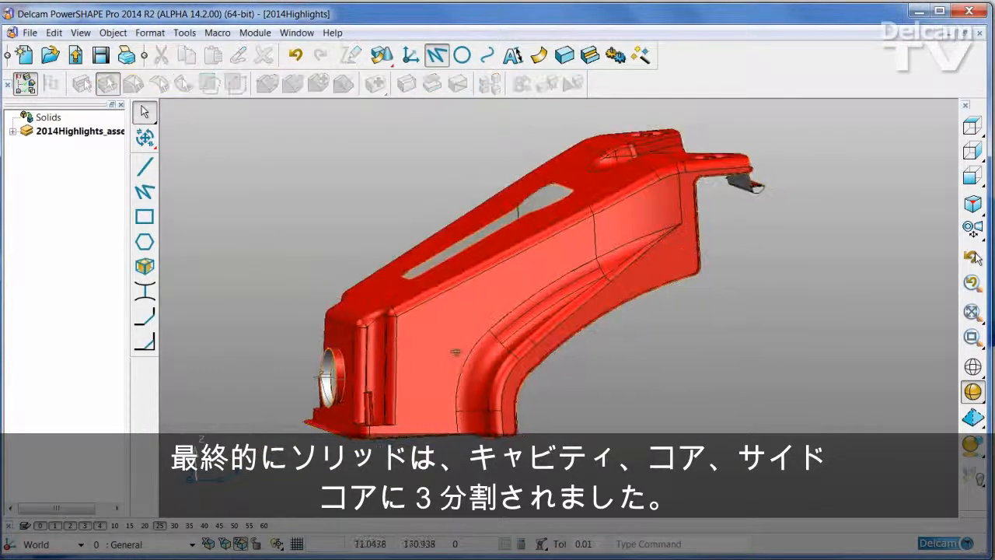
click(449, 336)
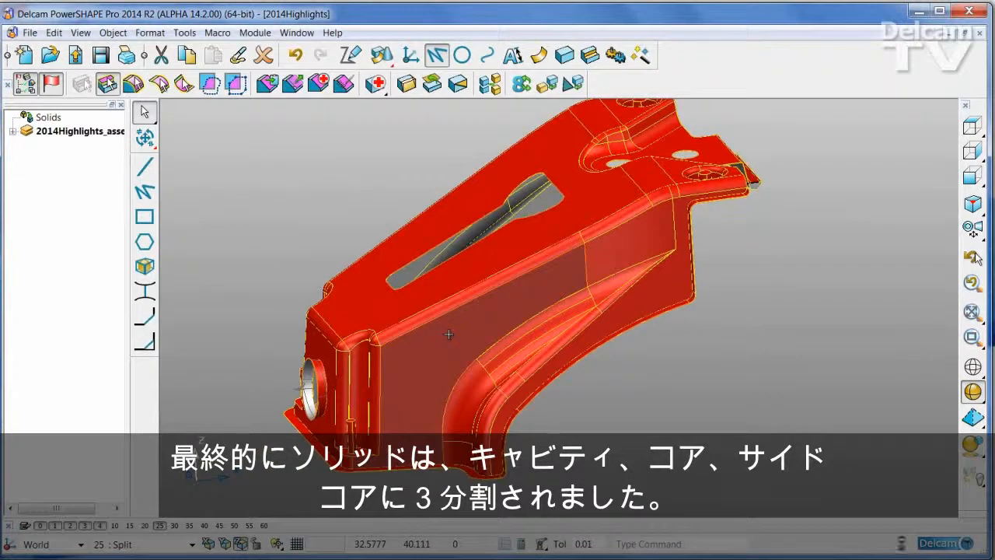
key(ctrl+j)
middle_drag(339, 391, 368, 363)
click(373, 373)
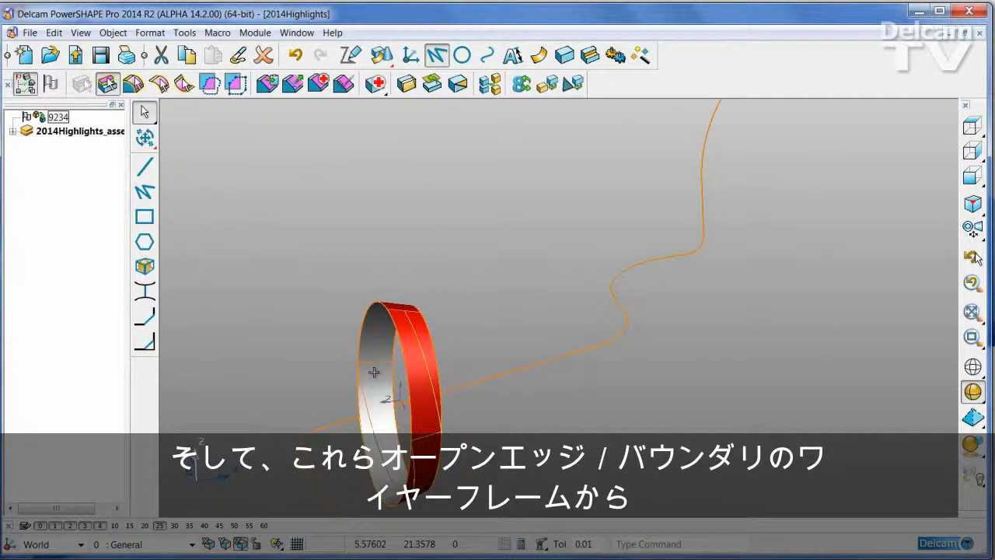
key(Delete)
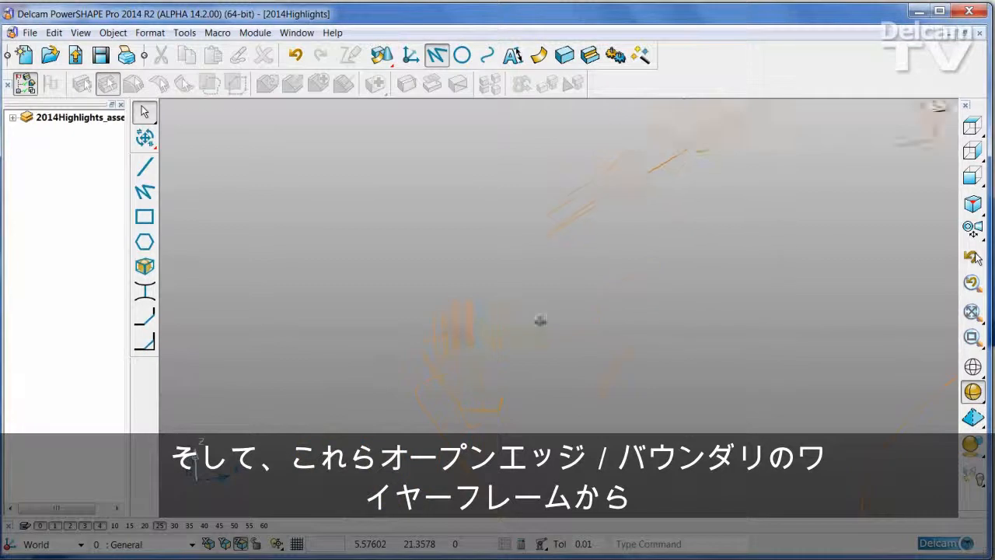
Select the ring opening's curve, the outer boundary curve and a small round hole's curve in turn to inspect the wireframe.
click(456, 348)
middle_drag(537, 365, 475, 248)
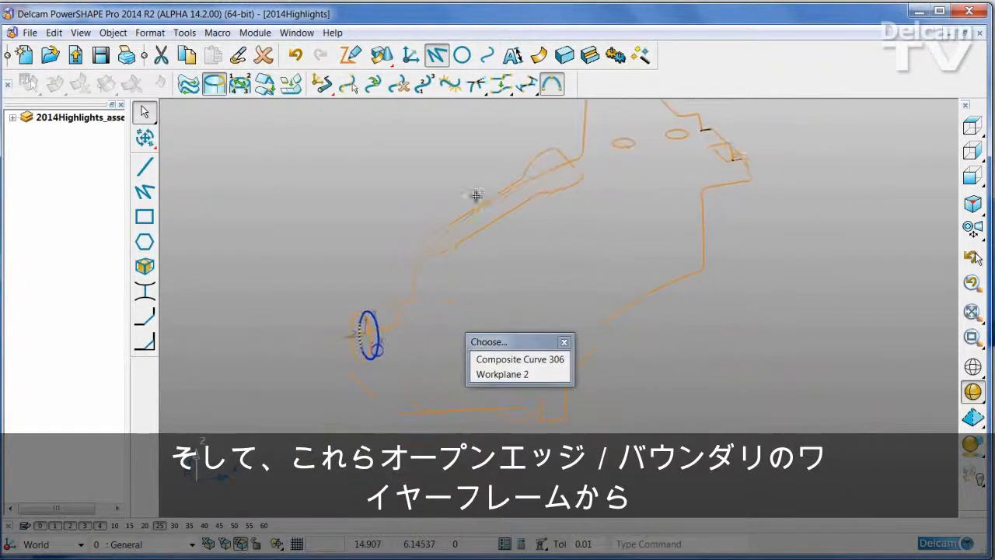
click(512, 212)
middle_drag(692, 254, 679, 252)
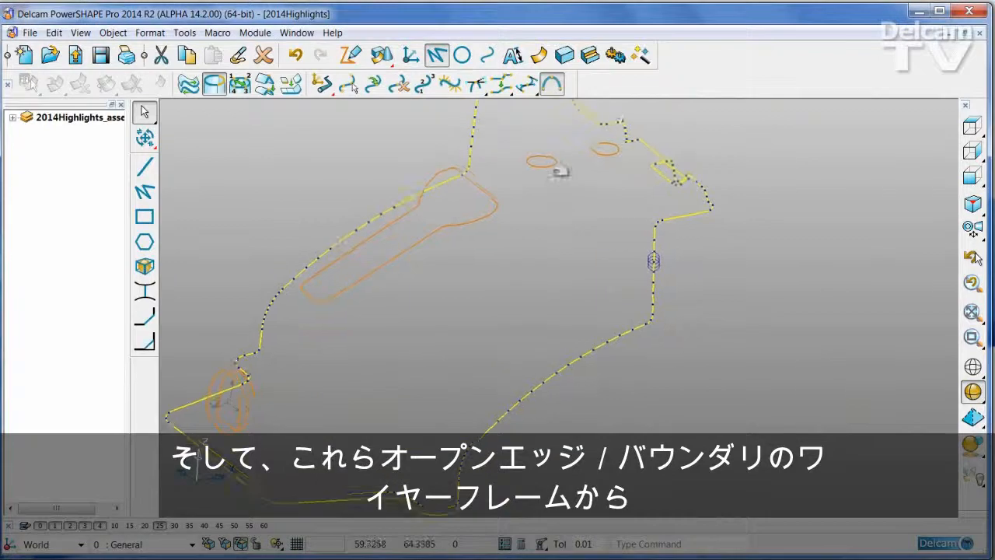
click(555, 166)
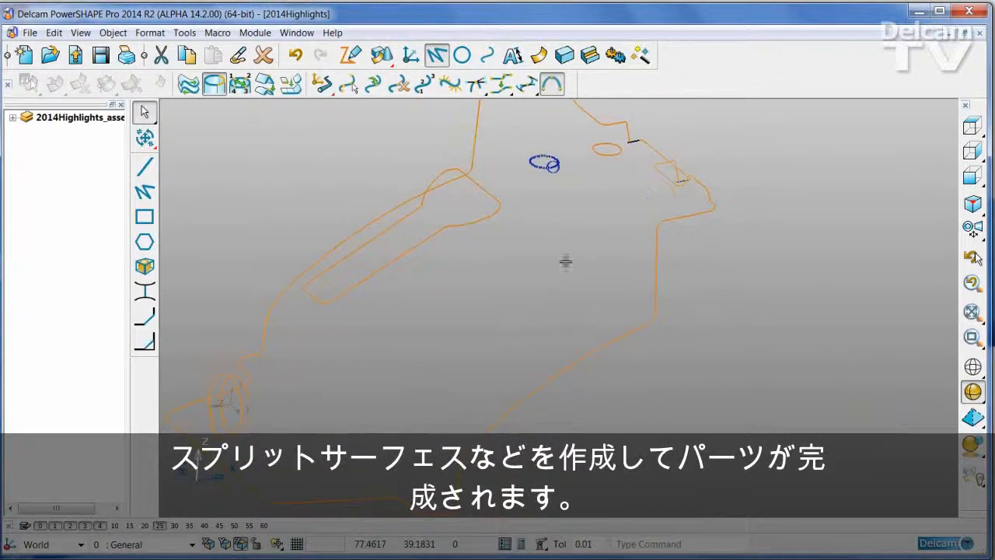